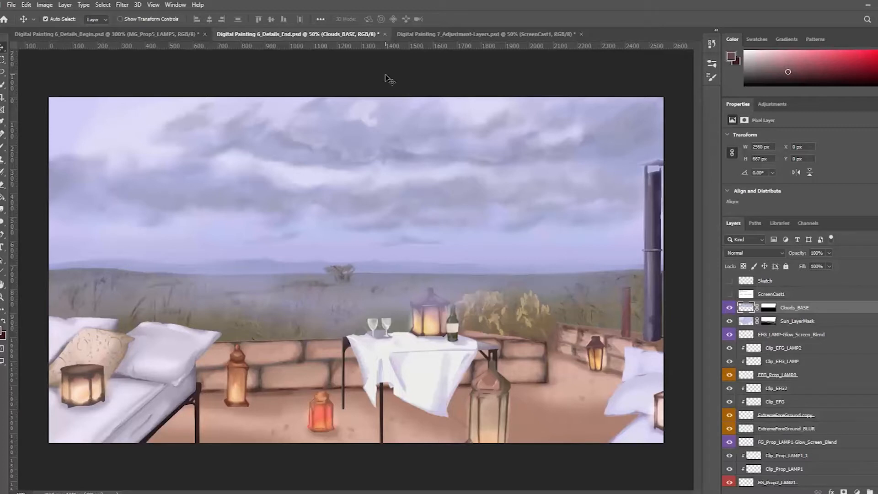
In the Digital Painting 7_Adjustment-Layers.psd document, hide the ScreenCast1 layer and select the Hue/Saturation 1 layer.
key(ctrl+Tab)
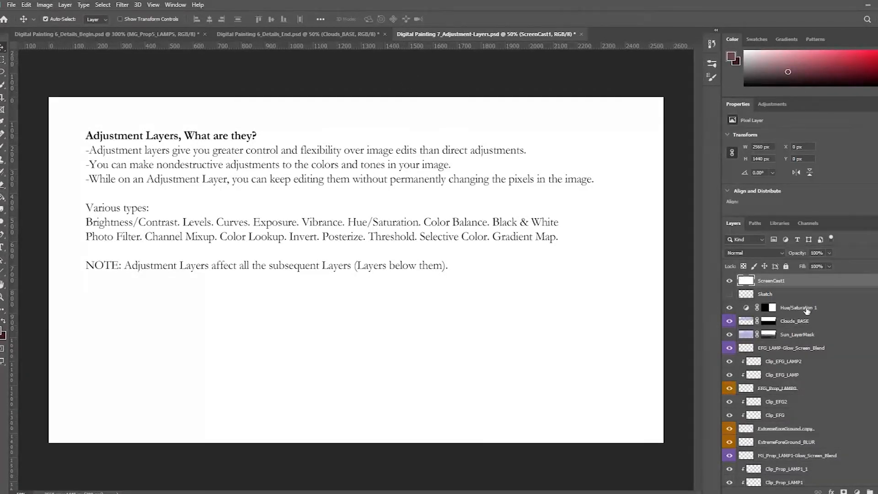
click(730, 282)
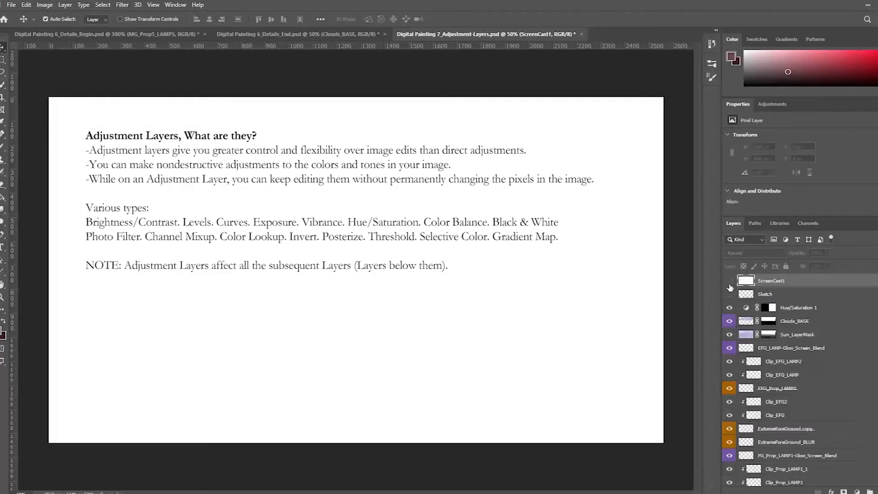
click(813, 313)
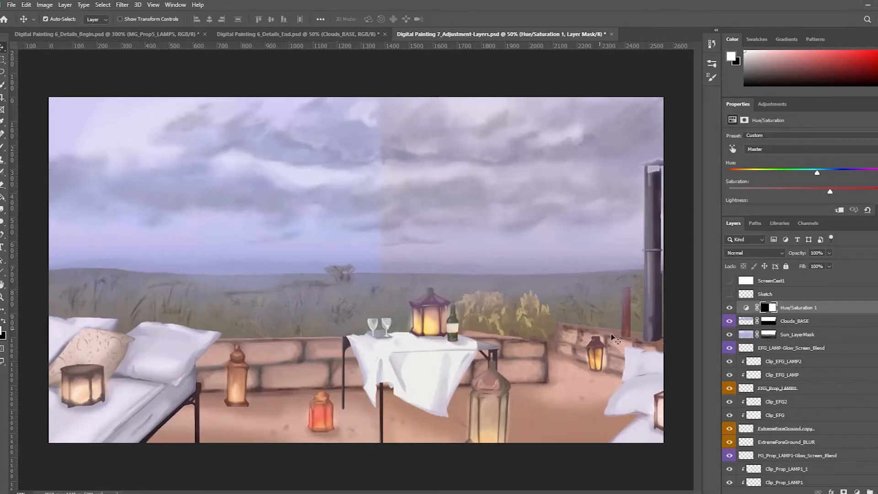
Toggle the visibility of the Hue/Saturation 1 layer repeatedly to compare the painting with and without the adjustment.
click(729, 309)
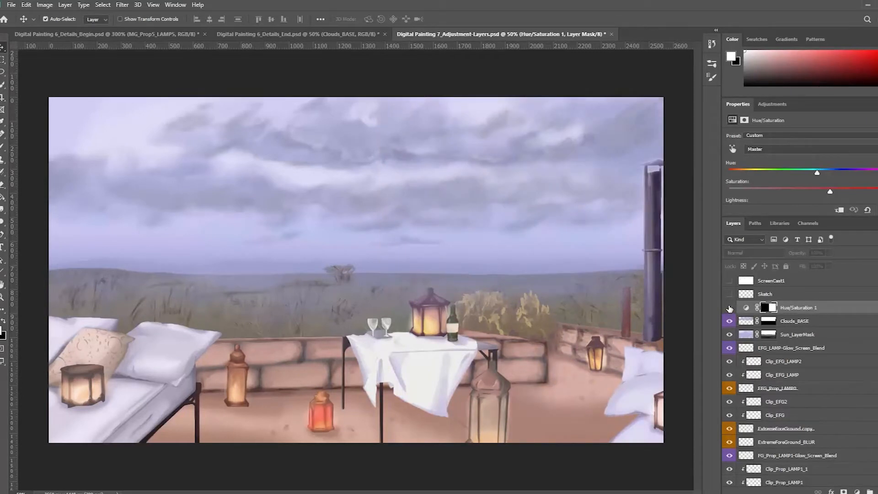
click(730, 309)
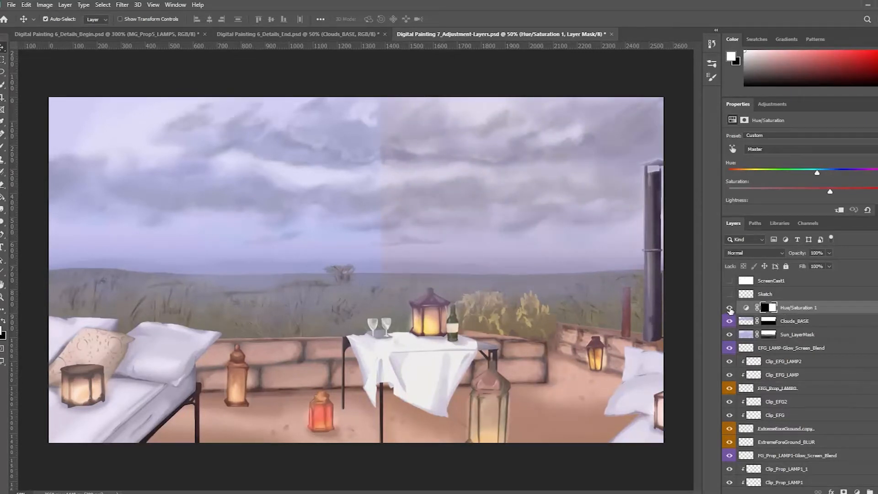
click(730, 309)
click(729, 310)
click(729, 309)
click(729, 310)
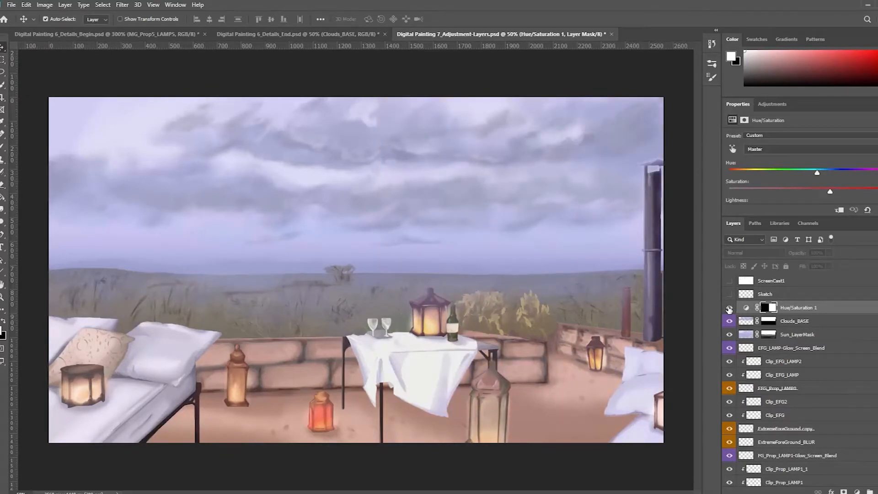
click(729, 310)
click(730, 309)
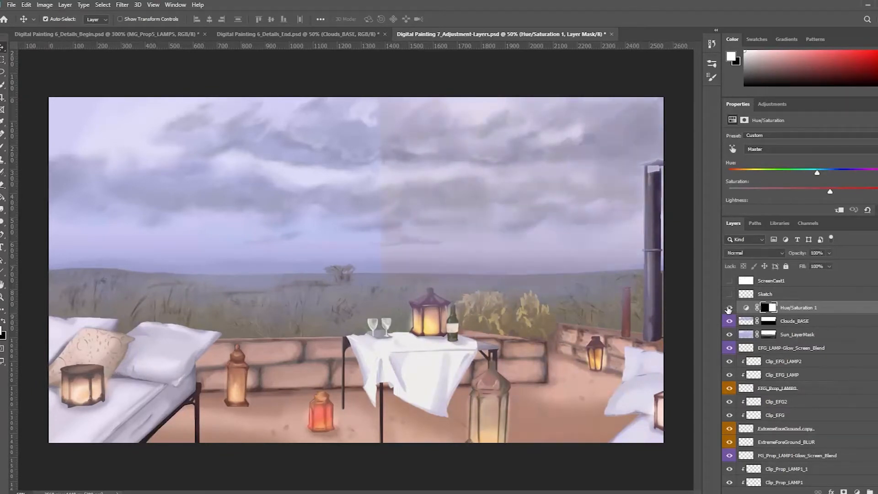
click(728, 309)
click(729, 309)
click(729, 309)
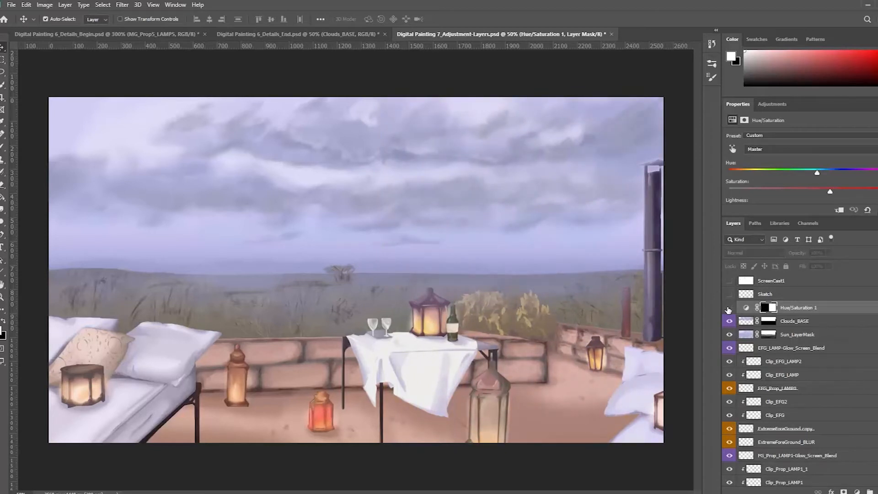
click(729, 309)
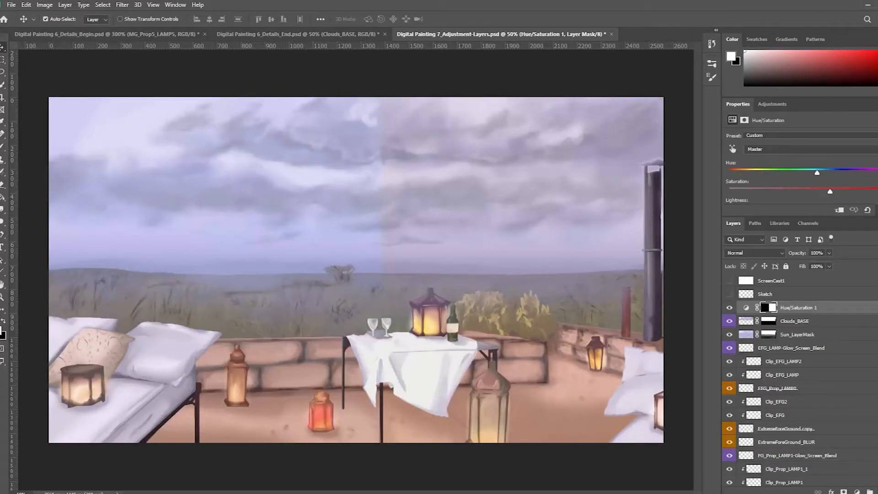
Delete the layer mask of Hue/Saturation 1 and the adjustment layer itself.
click(877, 492)
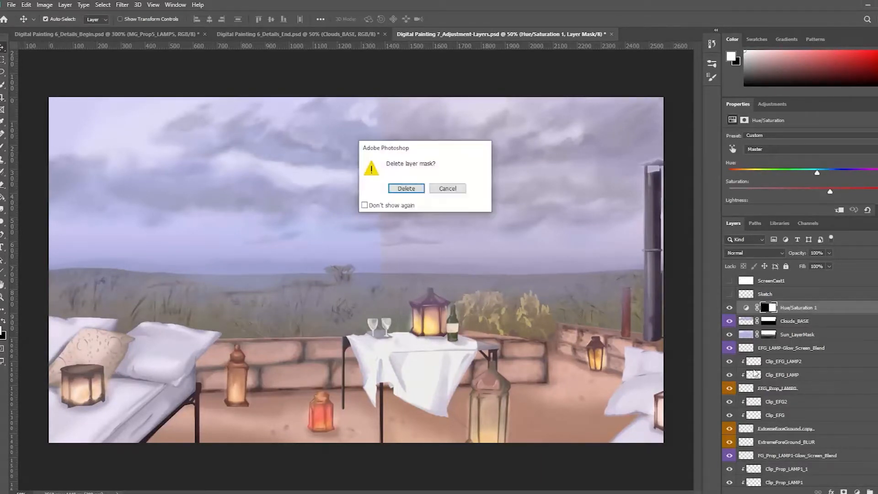
click(412, 190)
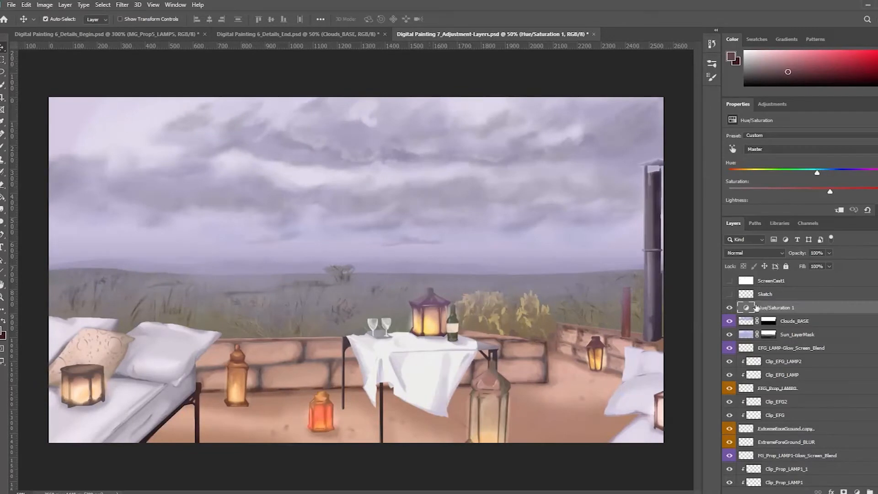
click(870, 492)
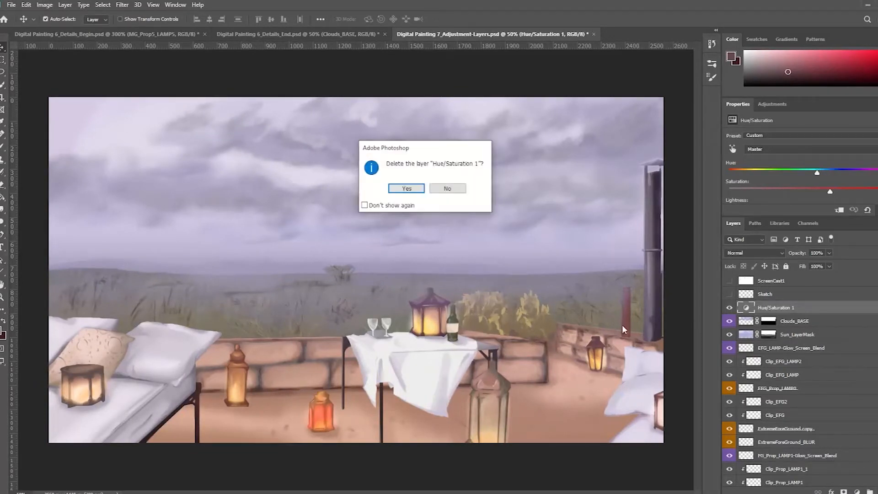
click(417, 191)
Create a new empty layer named Adjust directly above Clouds_BASE.
key(ctrl+shift+n)
text(Adjust)
key(Return)
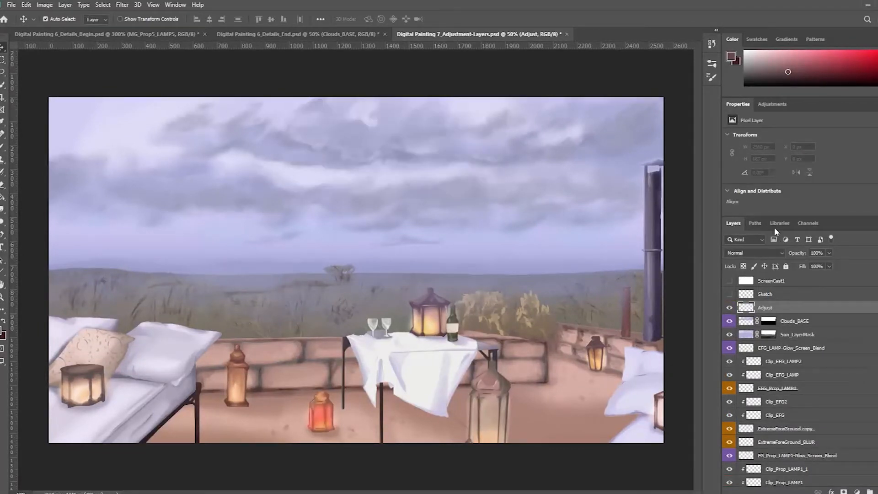
Add a Hue/Saturation adjustment layer above Adjust, raise its saturation and shift its hue toward a cyan sky and pink terrace.
click(773, 106)
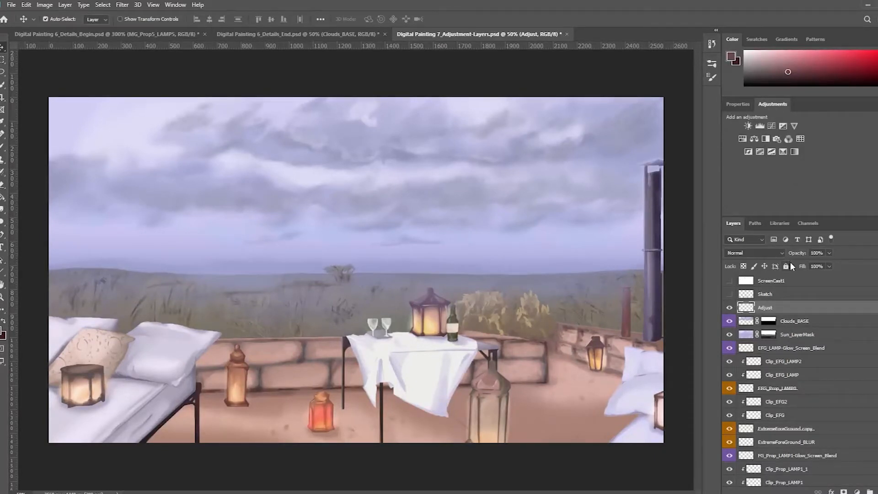
click(177, 7)
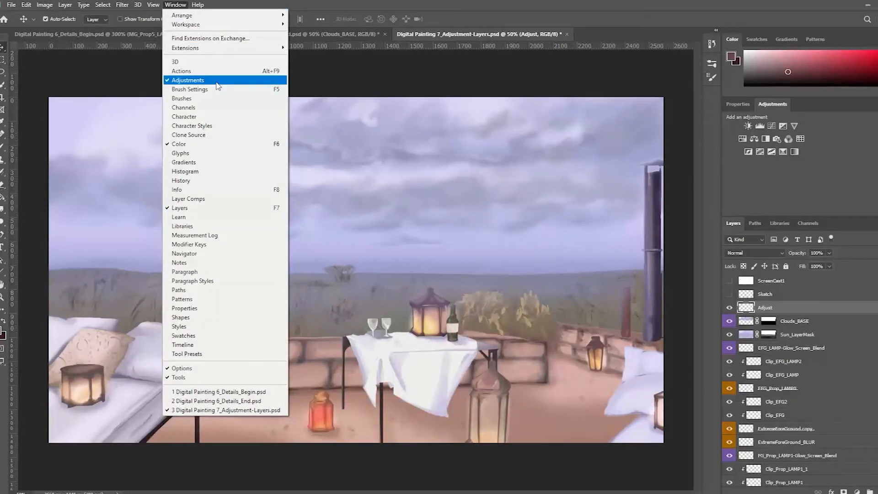
click(675, 6)
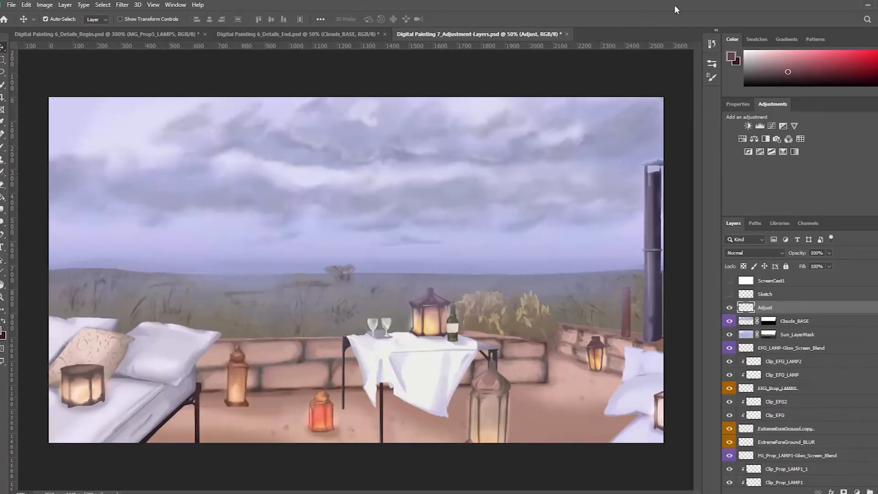
click(772, 104)
click(742, 139)
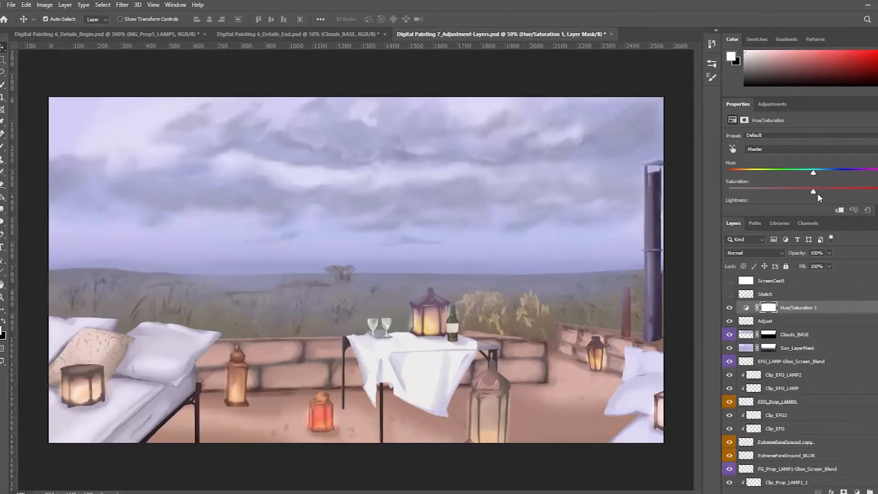
drag(814, 172, 829, 200)
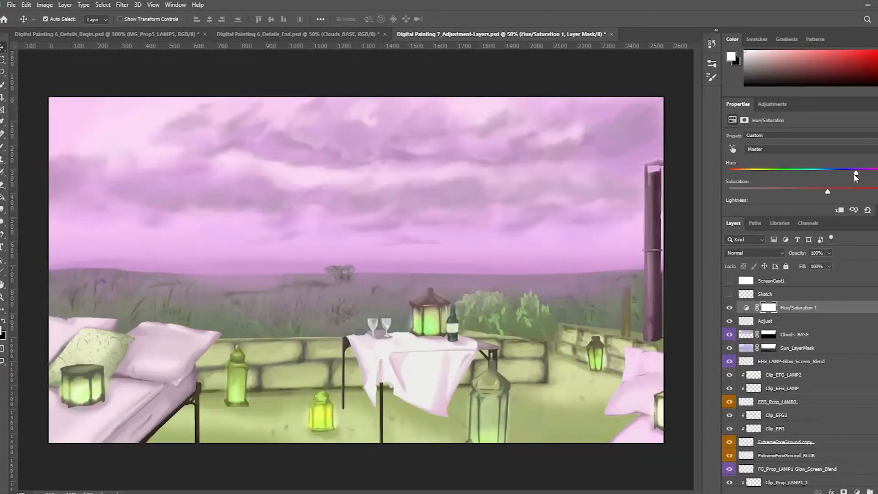
drag(854, 175, 785, 174)
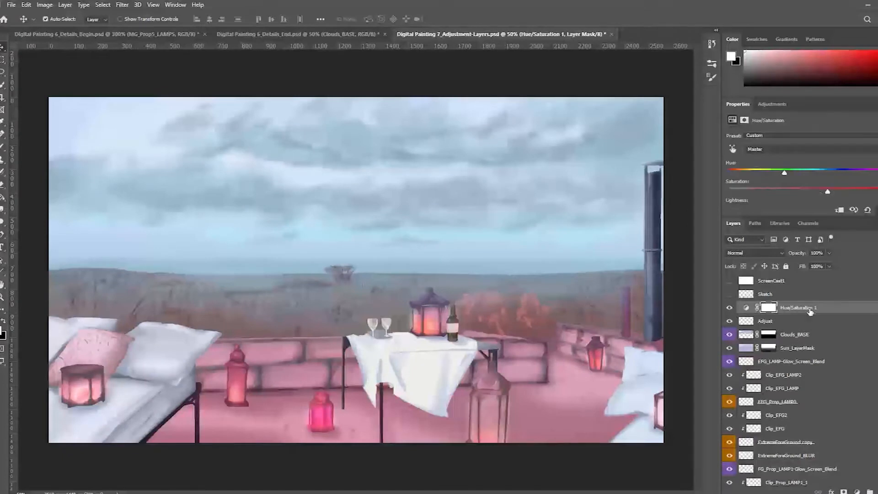
Delete the empty Adjust layer beneath the Hue/Saturation adjustment layer.
click(790, 323)
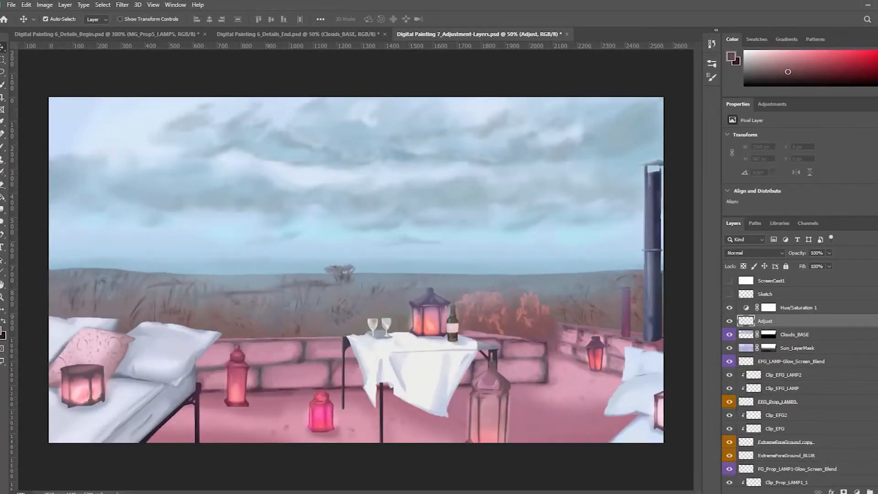
key(Delete)
click(405, 189)
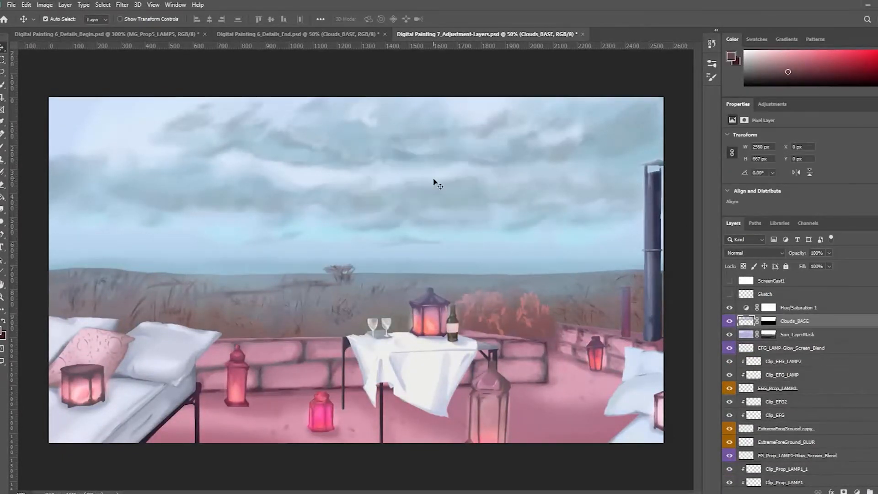
Set the Hue/Saturation layer's master hue to +2, saturation to -17 and lightness to -41.
click(798, 308)
mouse_move(785, 175)
mouse_down()
mouse_move(819, 175)
mouse_move(828, 178)
mouse_move(794, 182)
mouse_move(844, 187)
mouse_move(795, 188)
mouse_move(844, 189)
mouse_move(777, 192)
mouse_up()
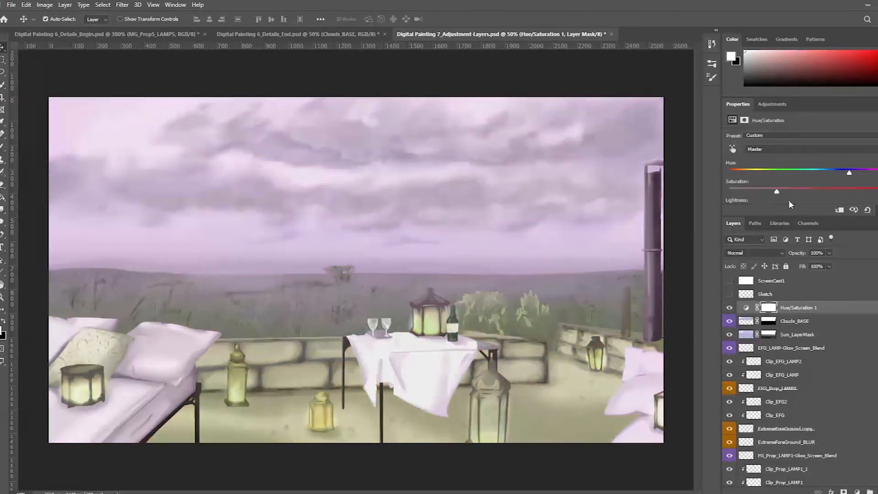
drag(813, 216, 813, 297)
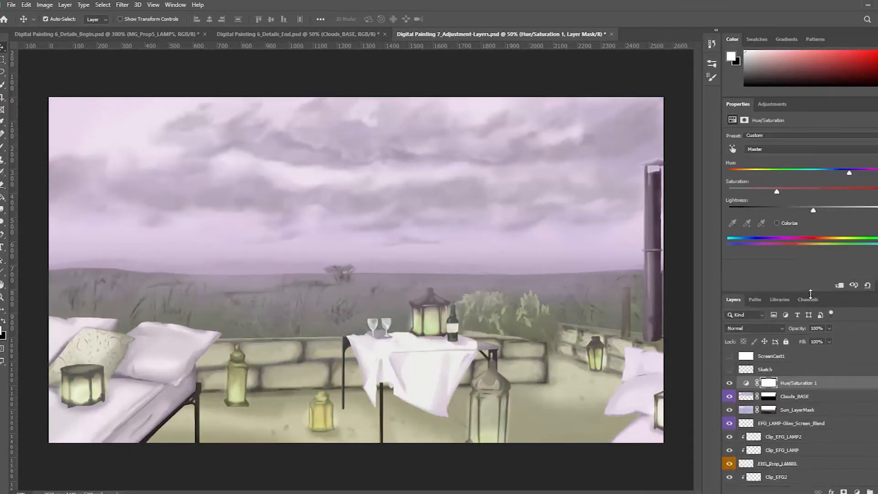
mouse_move(813, 212)
mouse_down()
mouse_move(776, 210)
mouse_move(805, 193)
mouse_move(776, 211)
mouse_move(793, 192)
mouse_up()
drag(838, 172, 801, 176)
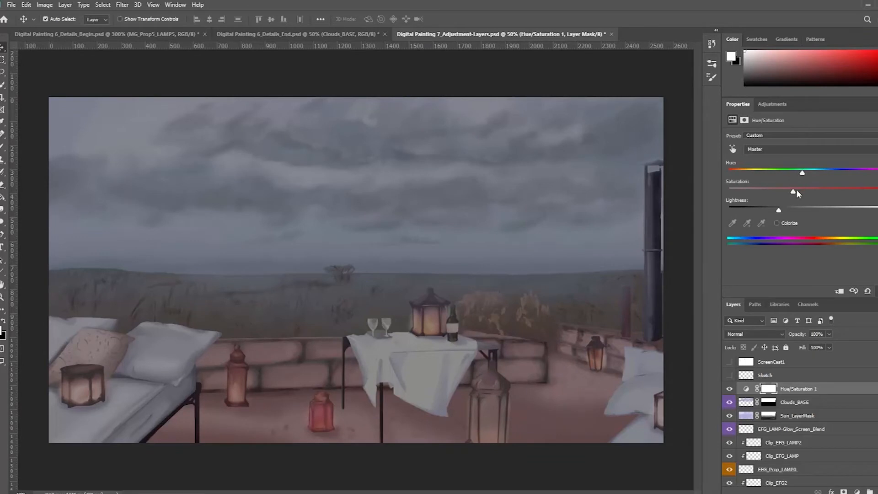
drag(805, 176, 822, 179)
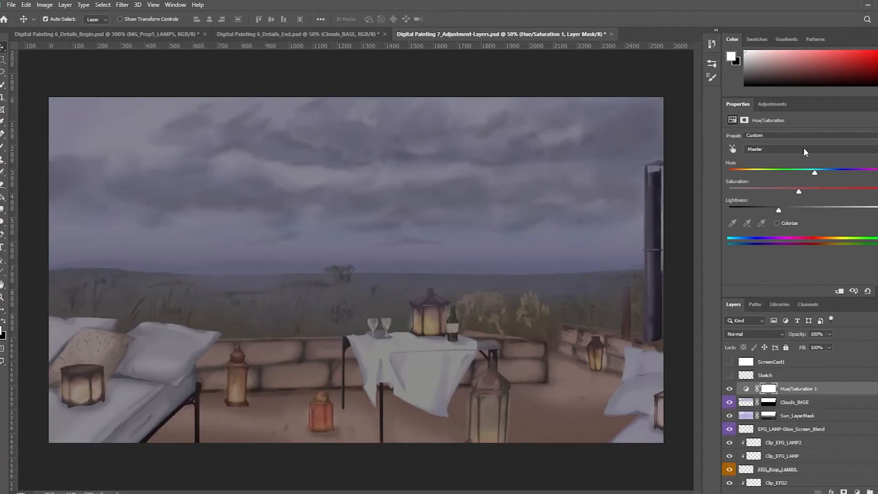
Undock the Hue/Saturation properties, widen them and place them over the upper part of the painting.
drag(739, 104, 450, 106)
drag(569, 274, 755, 350)
drag(624, 101, 505, 110)
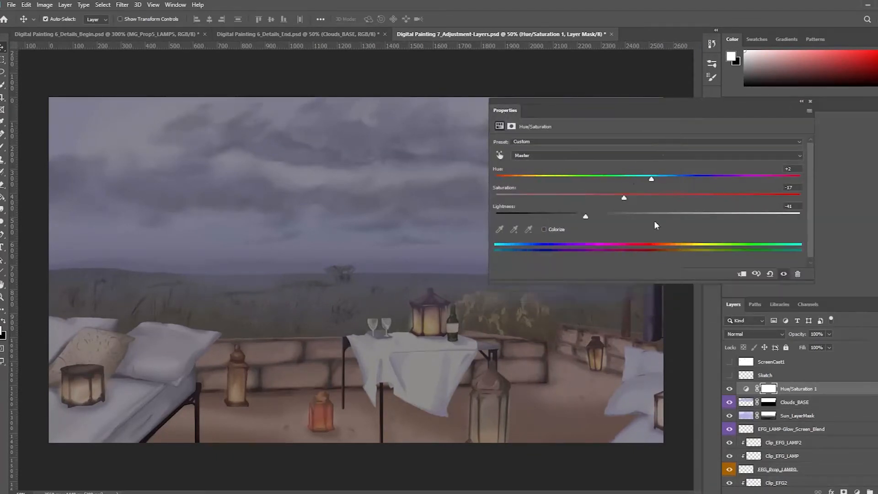
Target the Blues in the Hue/Saturation adjustment and change the affected colour range to 151°/153° and 252°\255°.
click(609, 158)
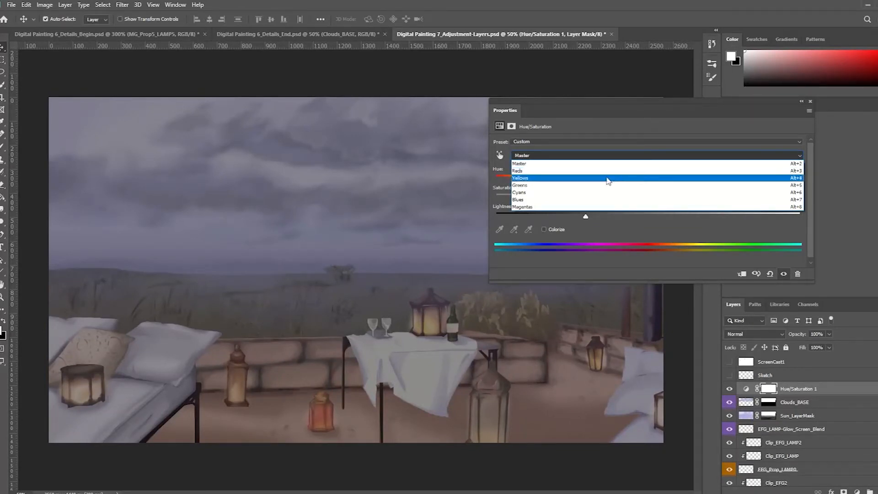
click(594, 200)
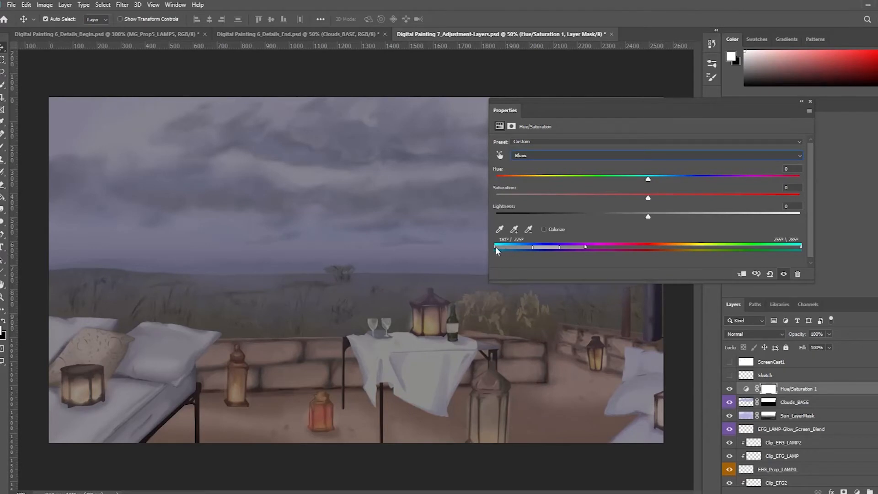
drag(801, 249, 785, 248)
drag(507, 247, 497, 247)
drag(786, 249, 769, 250)
Tune the Cyans 2 range's hue and saturation with lightness at -77 for a dark grey-green sky, and dock the properties again.
drag(672, 110, 660, 125)
drag(637, 199, 616, 202)
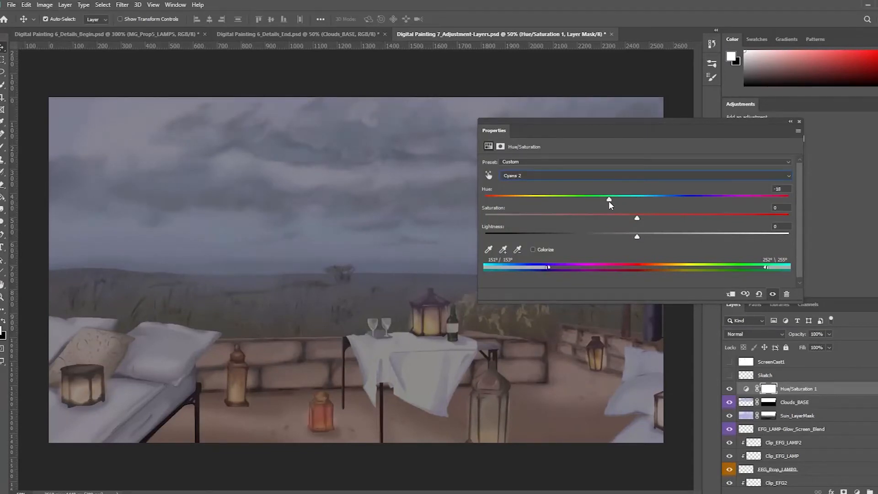
drag(602, 201, 619, 249)
drag(576, 251, 537, 248)
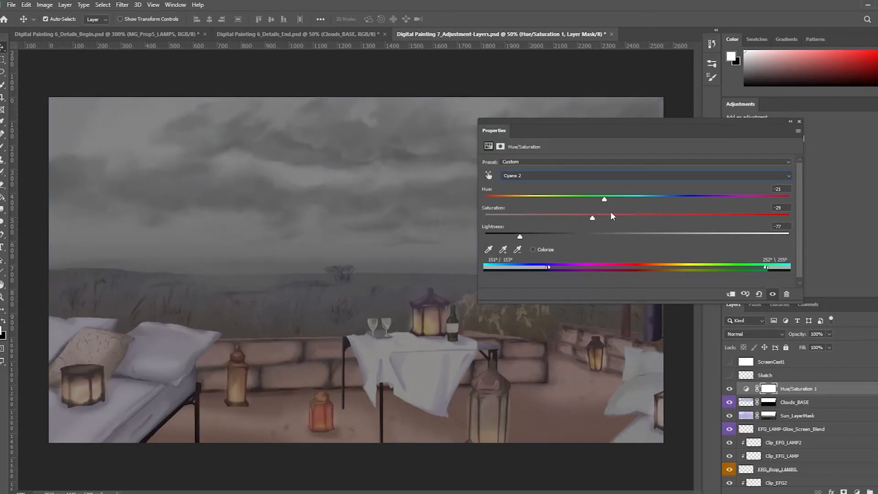
drag(593, 221, 611, 221)
drag(579, 205, 574, 206)
drag(515, 132, 780, 105)
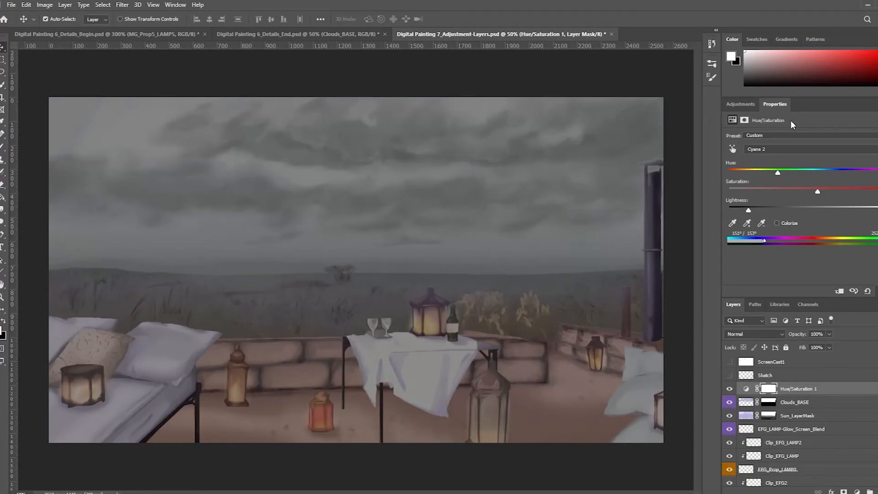
Select the left half of the canvas and fill that area of the Hue/Saturation layer mask with black.
key(m)
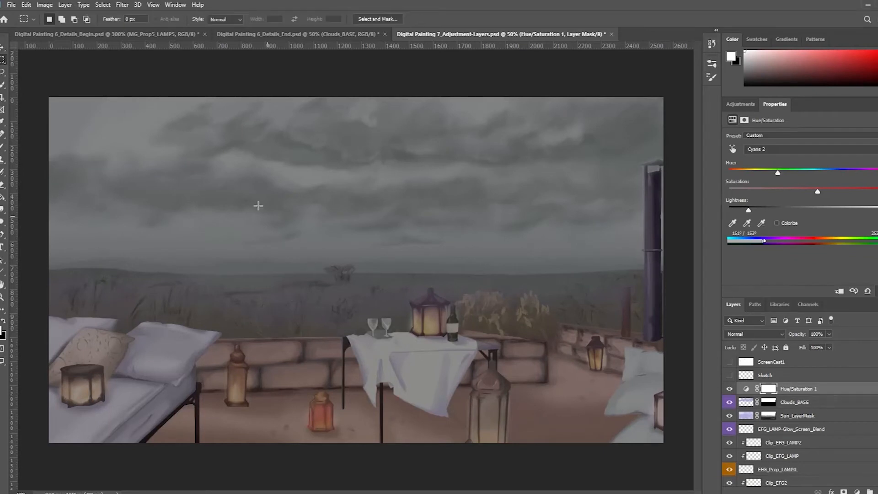
drag(49, 97, 378, 480)
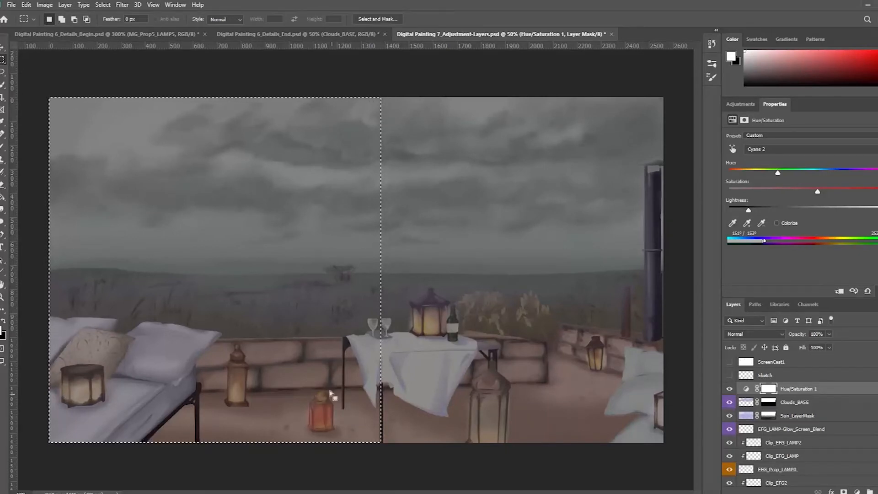
key(g)
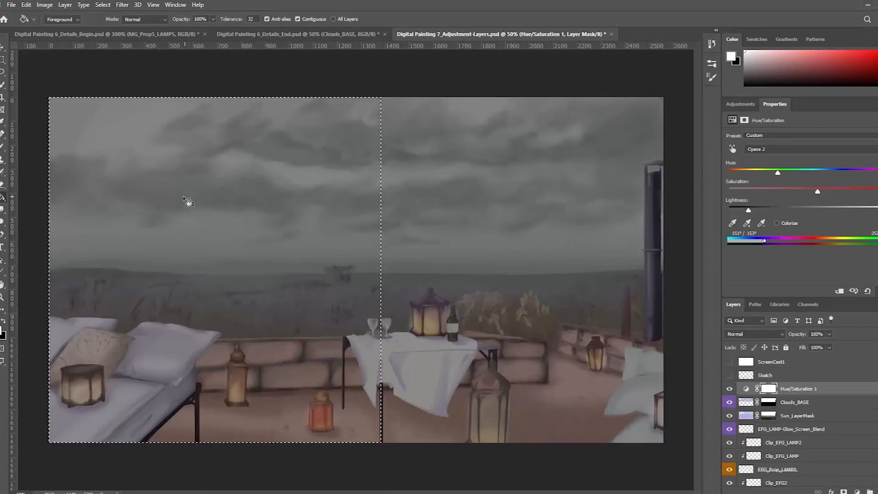
key(x)
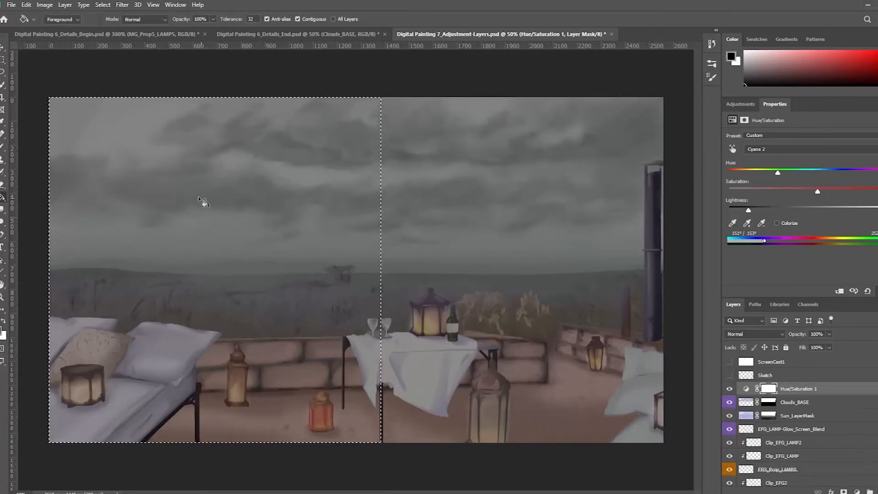
click(186, 193)
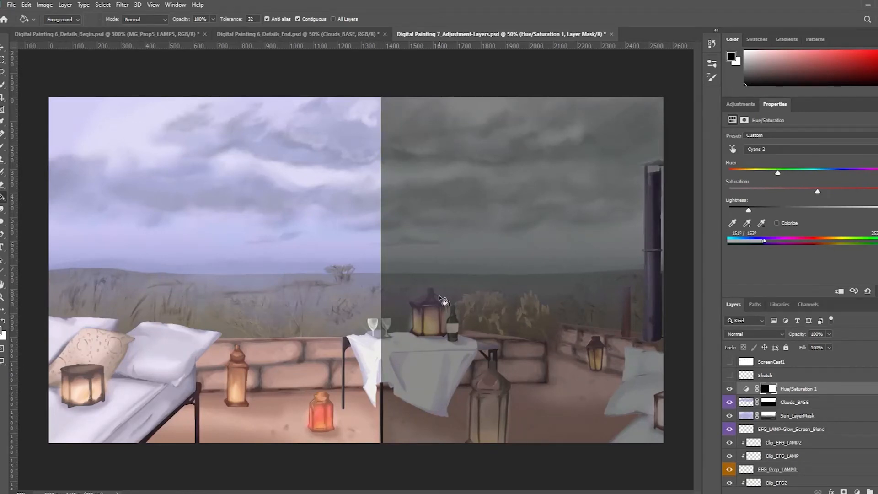
Set up a soft round brush at size 250 and paint black on the mask along the dividing line to soften it.
key(b)
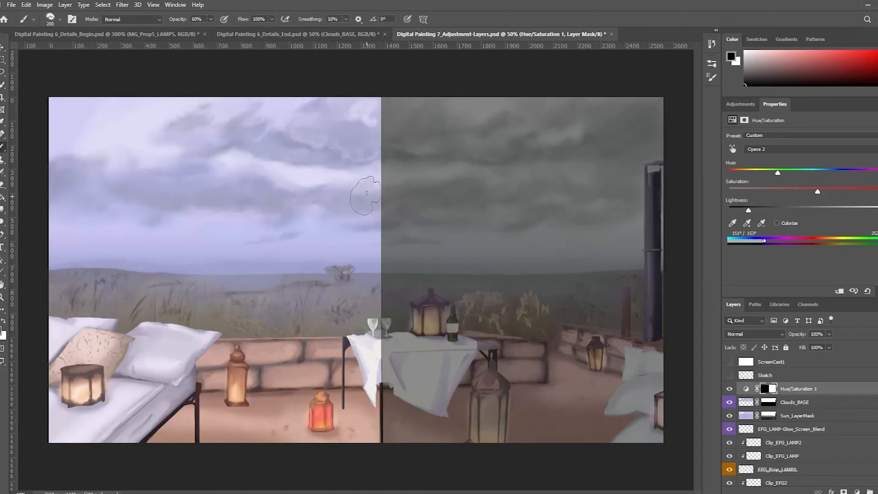
key(bracketleft)
key(bracketleft)
key(bracketleft)
key(bracketleft)
key(bracketleft)
key(bracketleft)
key(bracketleft)
key(bracketleft)
key(period)
key(period)
key(period)
key(period)
key(period)
key(period)
key(period)
key(period)
key(period)
key(period)
key(period)
key(period)
key(bracketright)
key(bracketright)
key(bracketright)
key(bracketright)
key(bracketright)
key(bracketright)
mouse_move(387, 98)
mouse_down()
mouse_move(389, 399)
mouse_move(367, 206)
mouse_move(369, 84)
mouse_move(385, 406)
mouse_move(395, 432)
mouse_move(375, 78)
mouse_move(374, 435)
mouse_move(376, 91)
mouse_move(376, 423)
mouse_move(359, 90)
mouse_move(377, 483)
mouse_move(372, 91)
mouse_move(387, 409)
mouse_move(359, 130)
mouse_move(369, 82)
mouse_up()
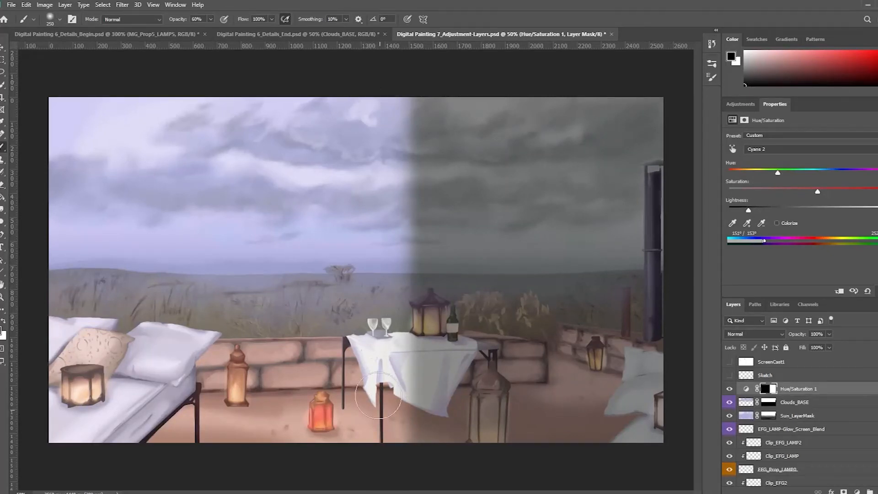
Paint white on the mask over the upper clouds at the centre and left of centre to extend the dark sky.
key(x)
mouse_move(400, 105)
mouse_down()
mouse_move(395, 215)
mouse_move(377, 286)
mouse_move(387, 90)
mouse_move(404, 131)
mouse_move(390, 155)
mouse_move(381, 112)
mouse_move(362, 213)
mouse_move(352, 201)
mouse_move(366, 114)
mouse_move(347, 123)
mouse_up()
mouse_move(370, 92)
mouse_down()
mouse_move(358, 112)
mouse_move(311, 136)
mouse_move(306, 116)
mouse_move(349, 113)
mouse_move(289, 123)
mouse_move(231, 114)
mouse_move(276, 104)
mouse_move(258, 101)
mouse_move(285, 151)
mouse_move(376, 153)
mouse_move(247, 138)
mouse_move(360, 152)
mouse_move(277, 150)
mouse_move(324, 143)
mouse_move(383, 156)
mouse_up()
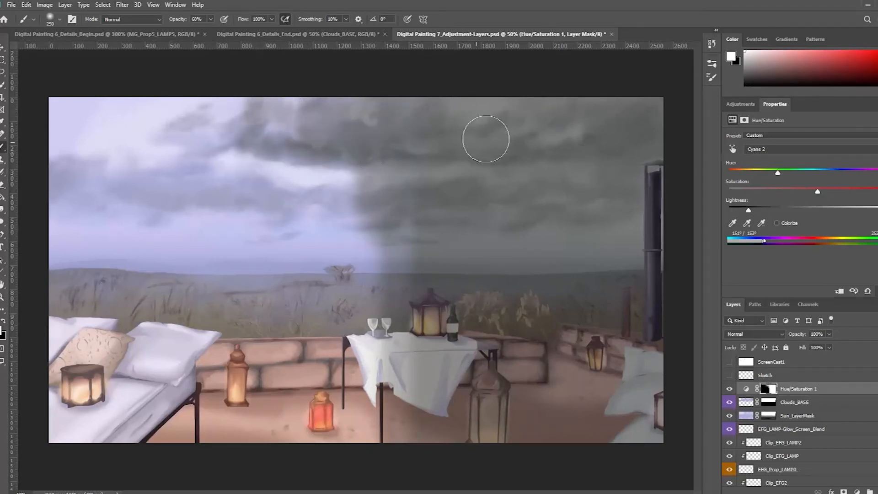
Brush the mask black along the sky above the right-hand horizon and white over the cloud bands on the left.
key(e)
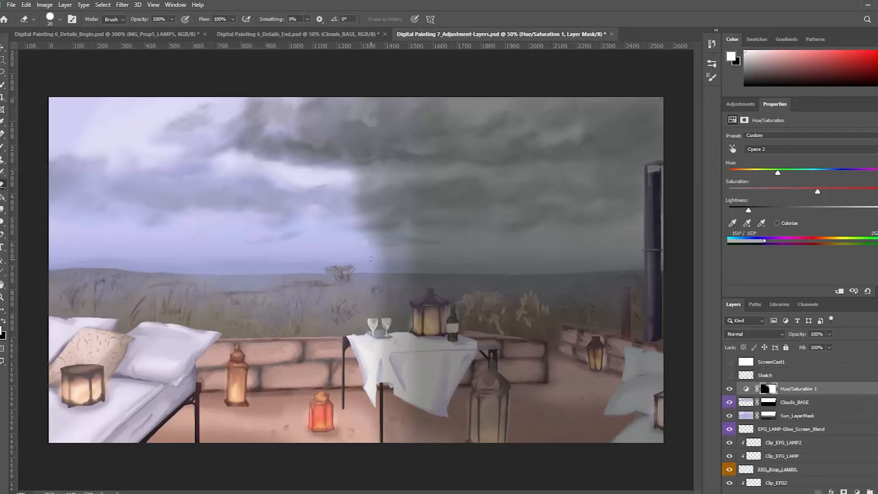
key(b)
key(x)
mouse_move(368, 254)
mouse_down()
mouse_move(390, 267)
mouse_move(631, 249)
mouse_up()
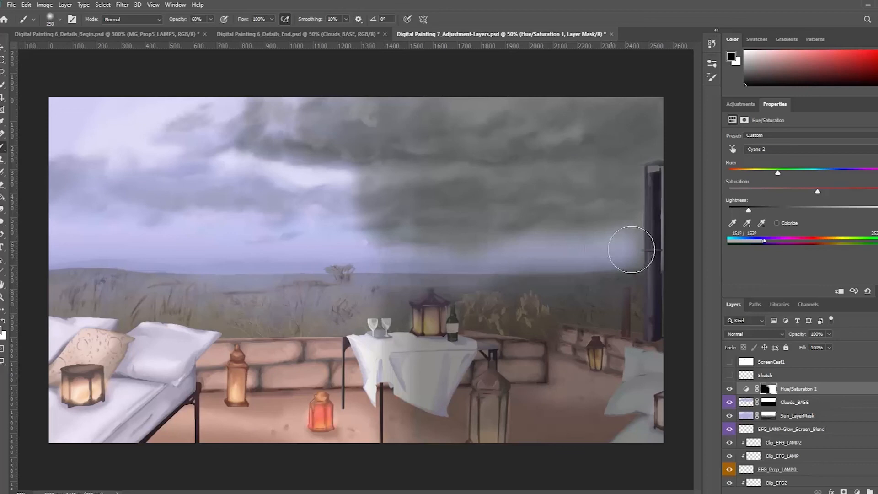
key(x)
mouse_move(348, 211)
mouse_down()
mouse_move(128, 153)
mouse_move(191, 140)
mouse_move(320, 135)
mouse_up()
Paint black on the mask over the lower right sky, the right-hand cushions and the large foreground lantern to brighten them.
key(x)
drag(389, 240, 646, 229)
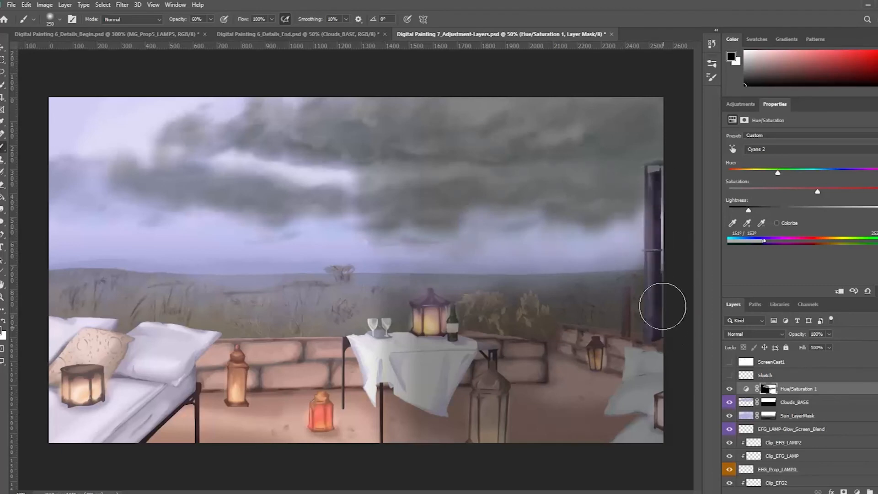
mouse_move(662, 338)
mouse_down()
mouse_move(652, 366)
mouse_move(633, 352)
mouse_move(632, 372)
mouse_move(635, 388)
mouse_move(646, 387)
mouse_move(641, 372)
mouse_move(671, 409)
mouse_up()
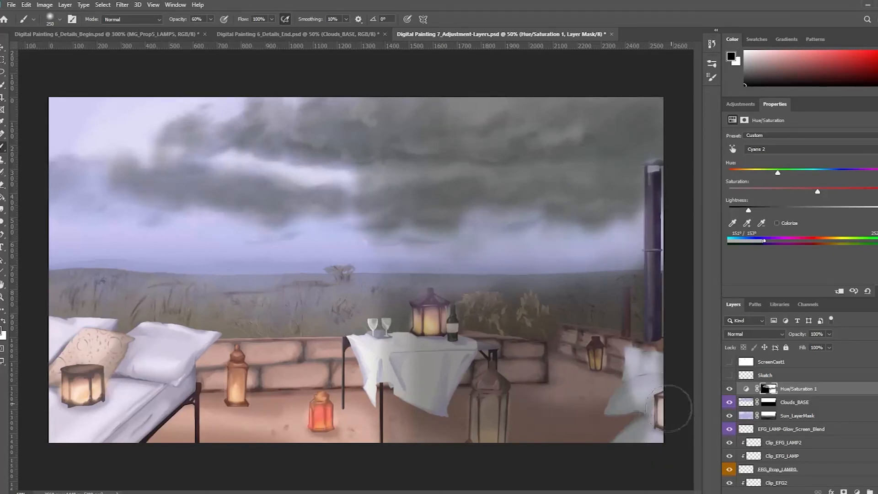
mouse_move(487, 398)
mouse_down()
mouse_move(484, 404)
mouse_move(496, 361)
mouse_move(497, 449)
mouse_up()
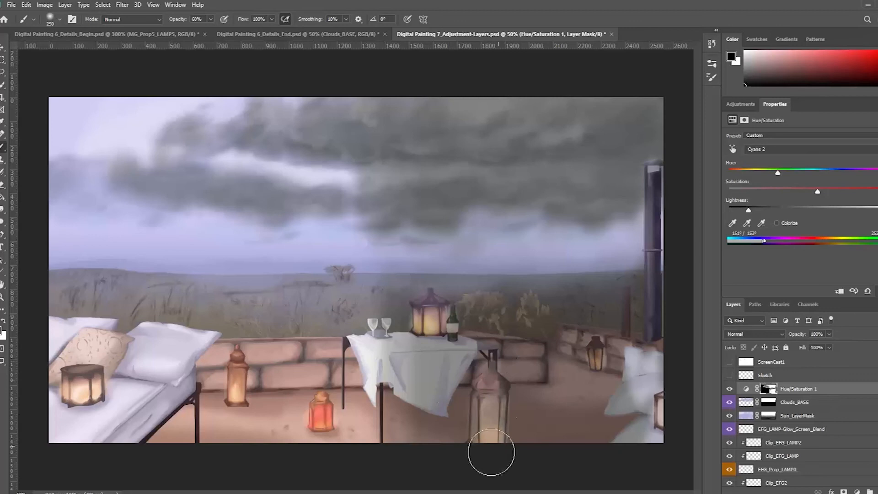
Paint the mask white over the sofa, floor, brick wall and distant grass on the left, and black over the right-hand lanterns.
key(x)
mouse_move(364, 350)
mouse_down()
mouse_move(433, 357)
mouse_move(332, 362)
mouse_move(161, 399)
mouse_move(196, 415)
mouse_move(143, 438)
mouse_up()
key(x)
click(598, 362)
click(487, 442)
key(x)
mouse_move(254, 354)
mouse_down()
mouse_move(341, 351)
mouse_move(192, 366)
mouse_move(144, 323)
mouse_move(101, 339)
mouse_move(183, 297)
mouse_move(293, 292)
mouse_move(209, 275)
mouse_up()
key(x)
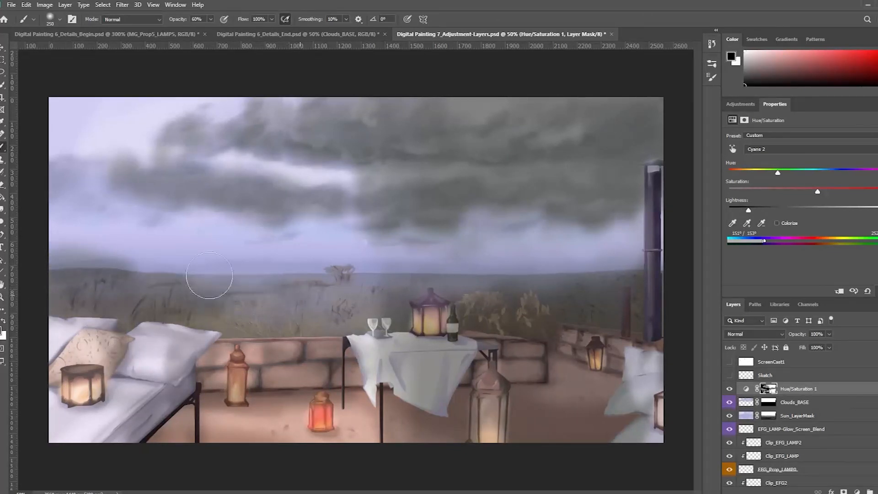
Lower the brush flow to 50% and paint black on the mask over the right-hand sky, between the clouds and around the dark pole.
key(shift+5)
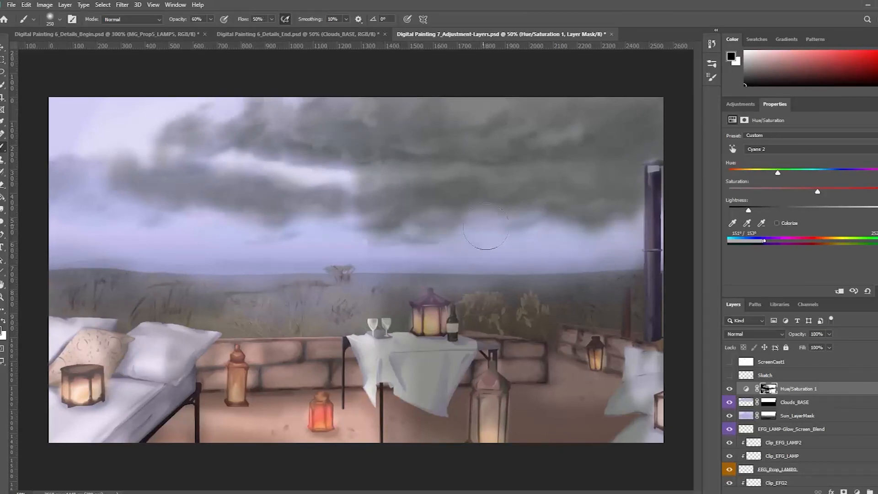
drag(486, 226, 617, 228)
mouse_move(476, 176)
mouse_down()
mouse_move(355, 173)
mouse_move(567, 162)
mouse_up()
mouse_move(672, 164)
mouse_down()
mouse_move(651, 164)
mouse_move(644, 209)
mouse_up()
key(x)
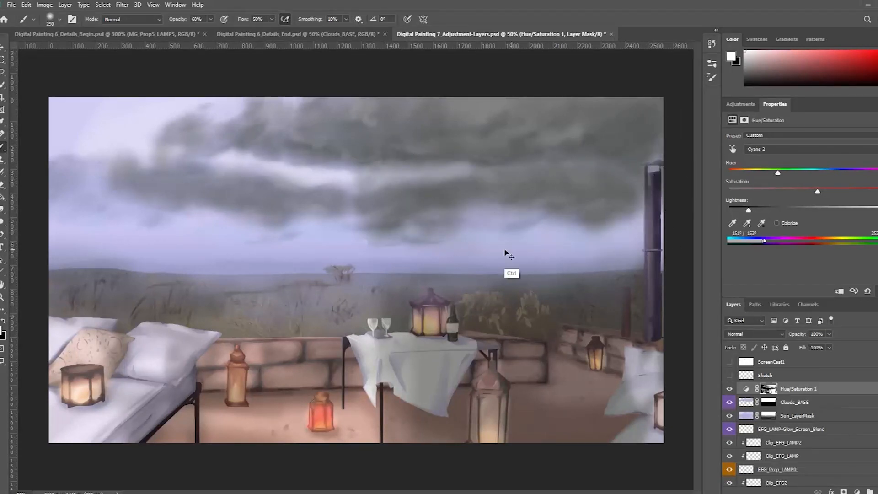
key(ctrl+minus)
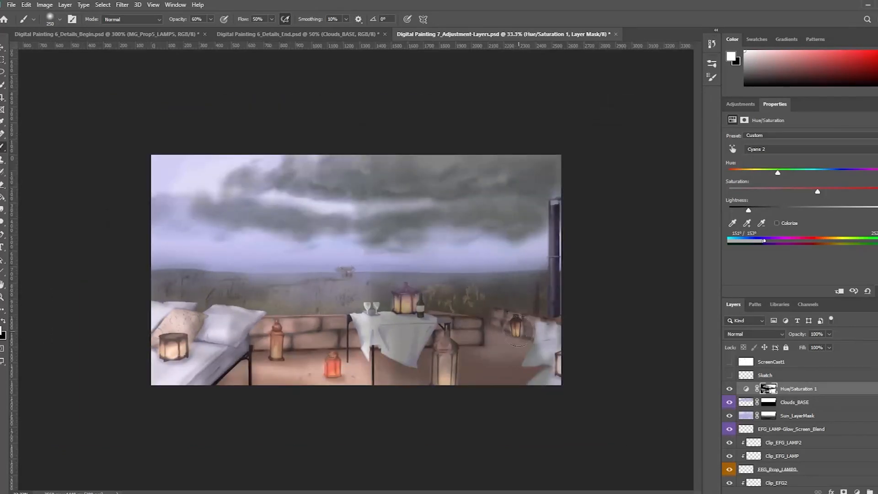